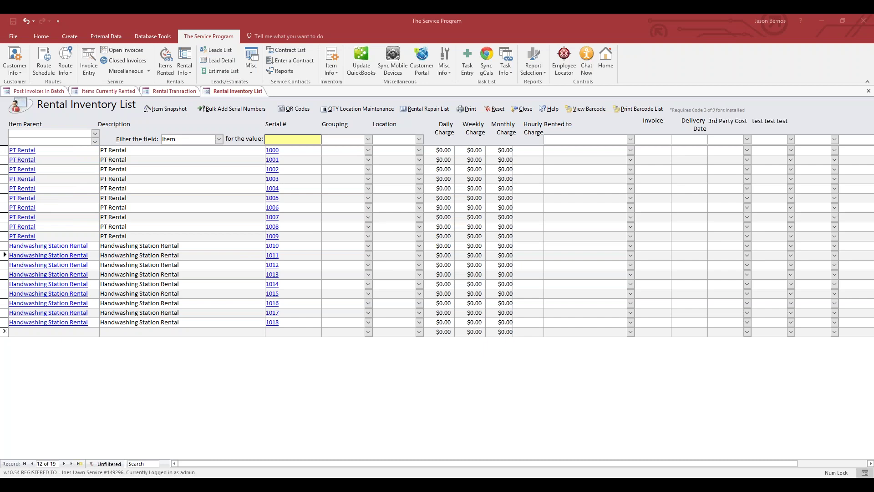
Review the existing rental records, serials 1000 through 1018, in the inventory list.
click(184, 62)
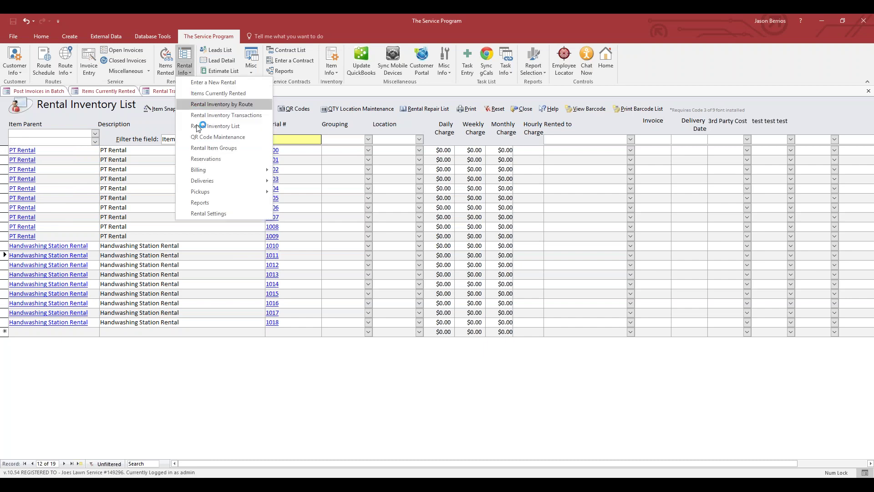
click(185, 62)
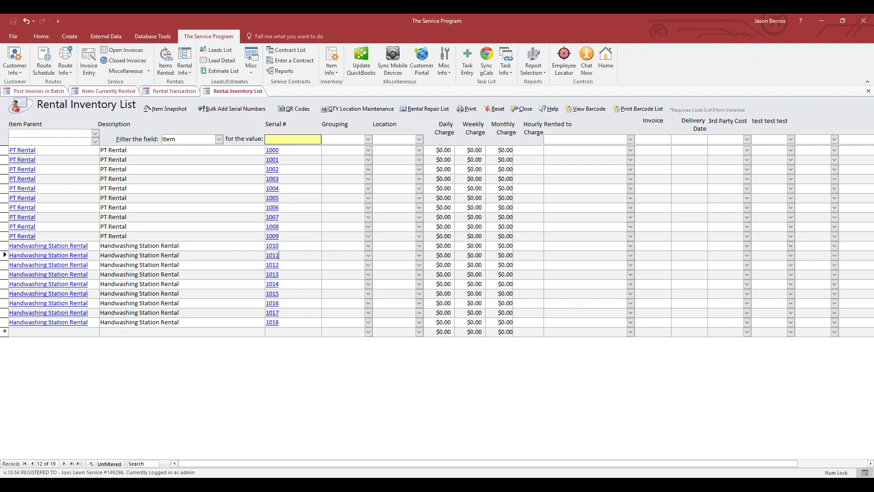
drag(4, 151, 7, 247)
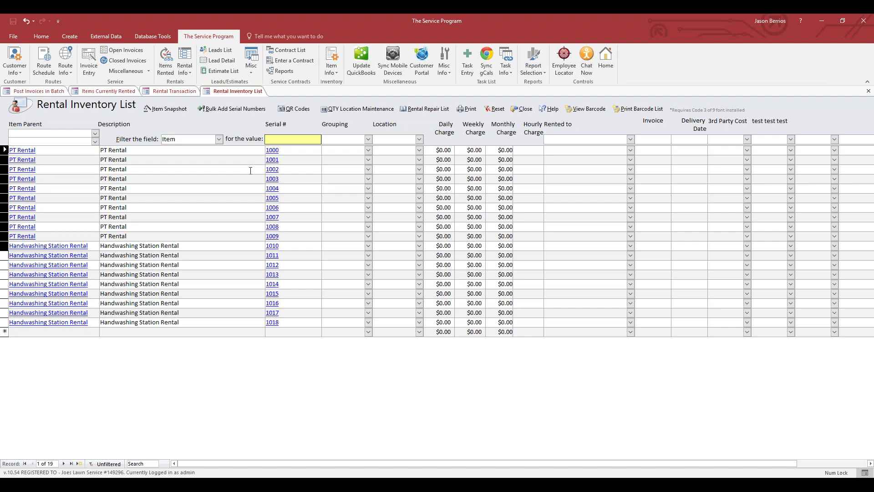
click(282, 151)
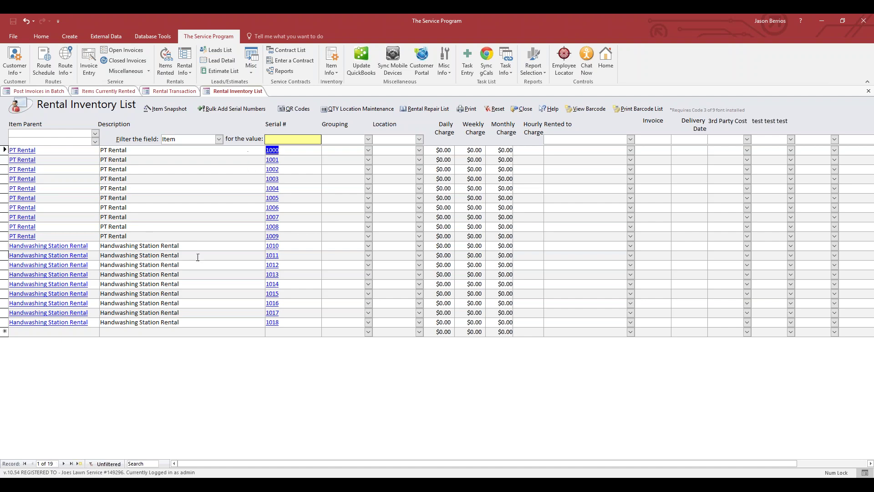
key(Down)
key(Down)
key(Down)
key(Down)
key(Down)
key(Down)
key(Down)
key(Down)
key(Down)
click(282, 153)
click(94, 245)
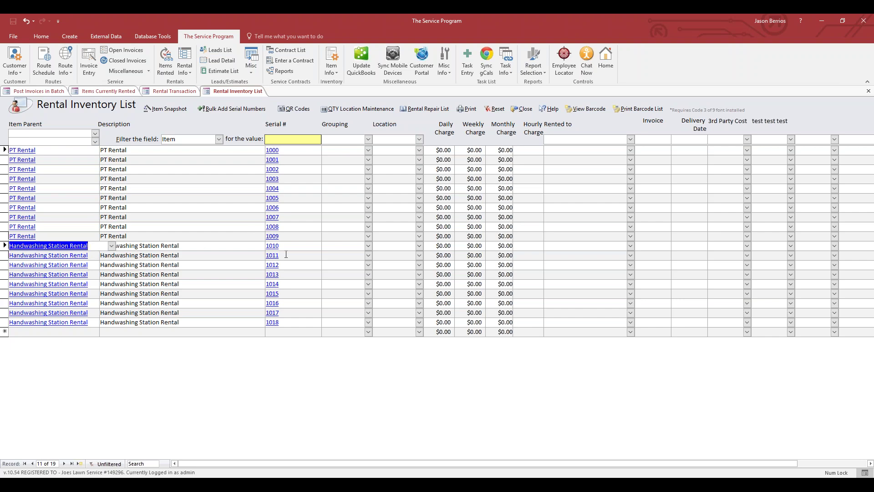
key(Tab)
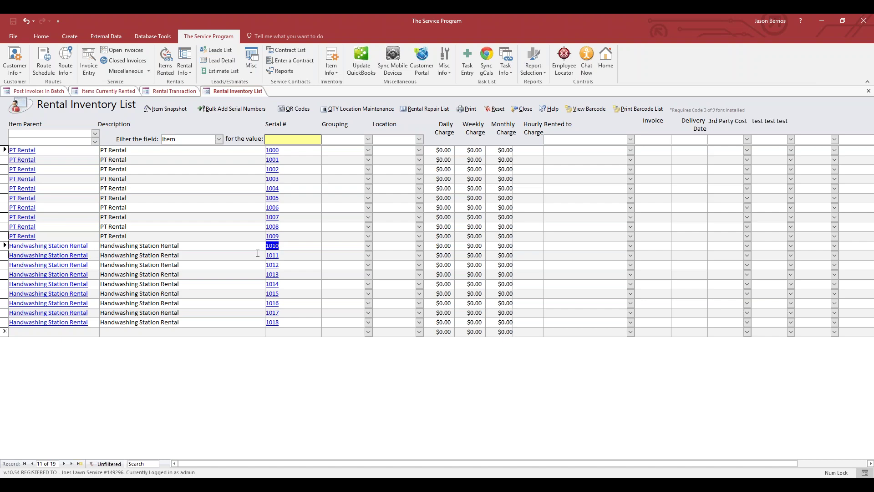
click(286, 324)
Fill the bulk serial form with Handwashing Station Rental, quantity 10, starting number 1019.
click(223, 110)
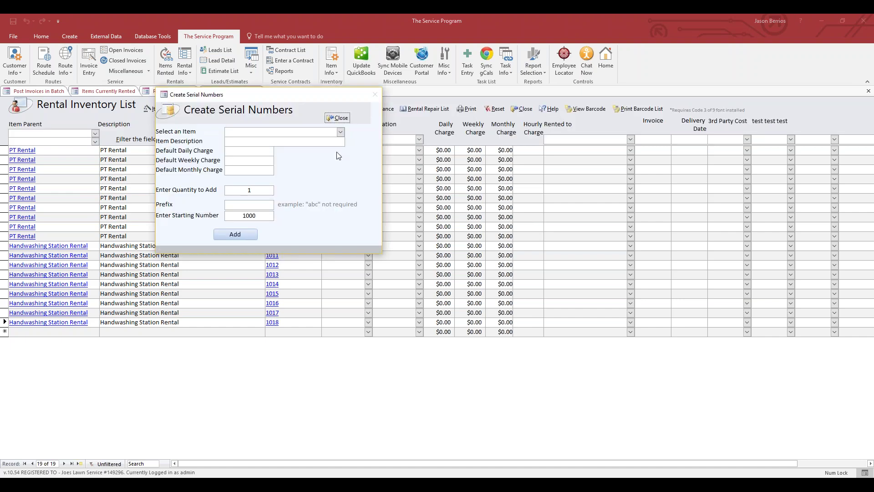
click(341, 132)
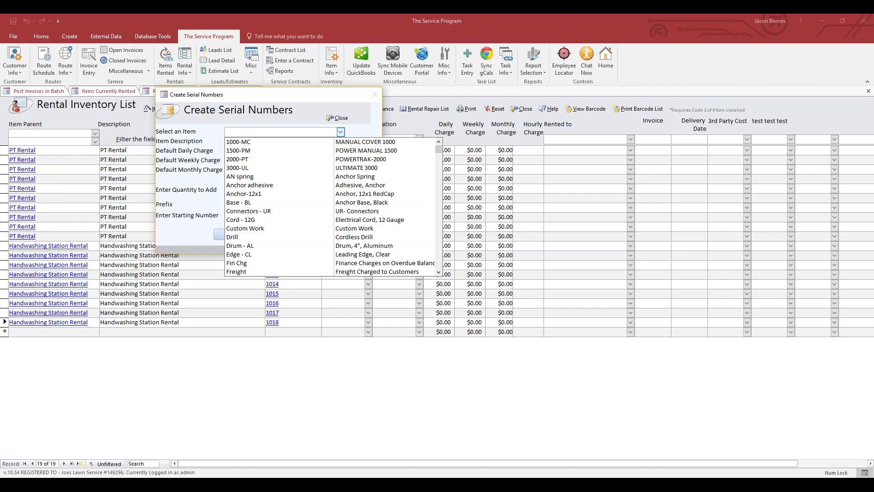
text(handwashing Station Rental)
key(Return)
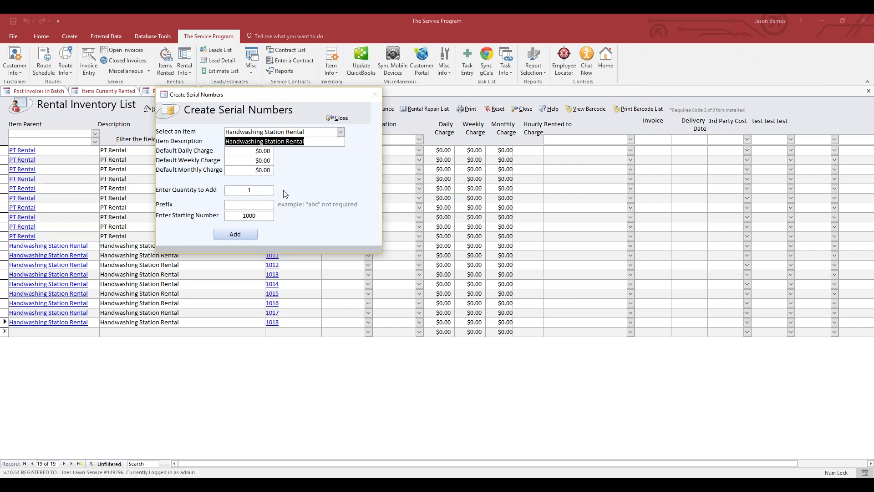
click(266, 189)
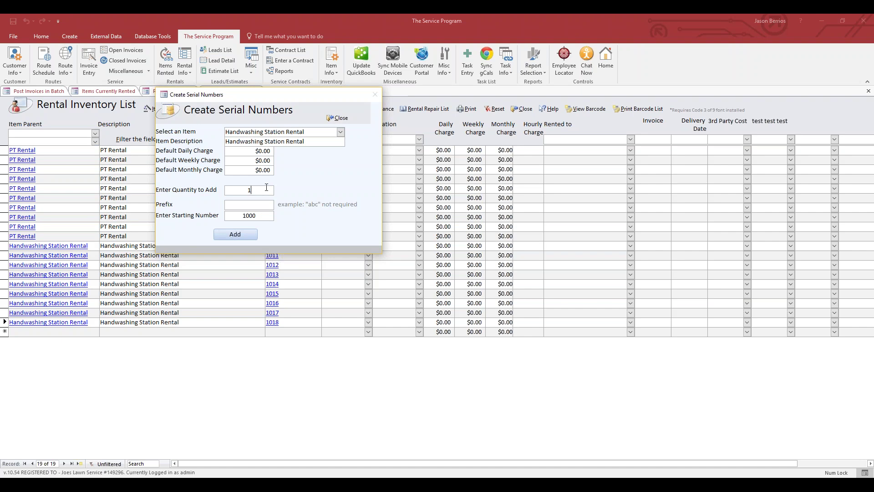
text(10)
key(BackSpace)
key(BackSpace)
text(0)
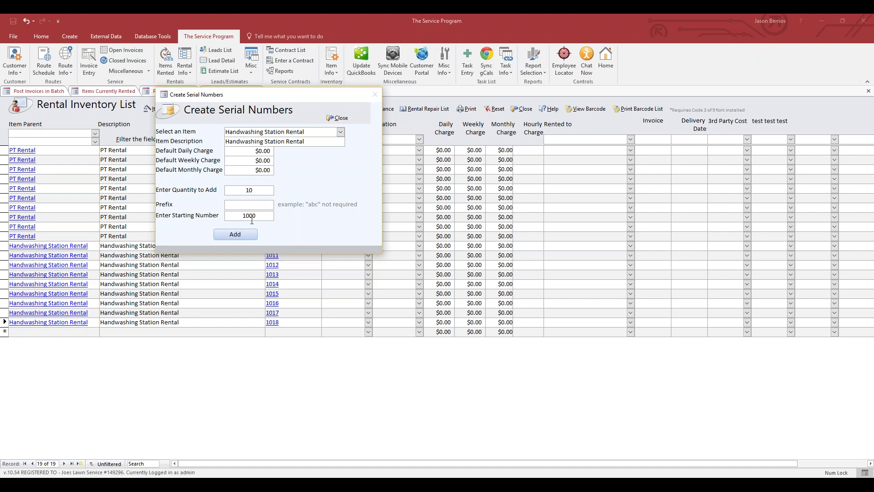
drag(264, 216, 237, 215)
text(1019)
Create the ten serials 1019–1028, confirm the prompts, and close the form.
click(235, 234)
click(450, 280)
click(465, 280)
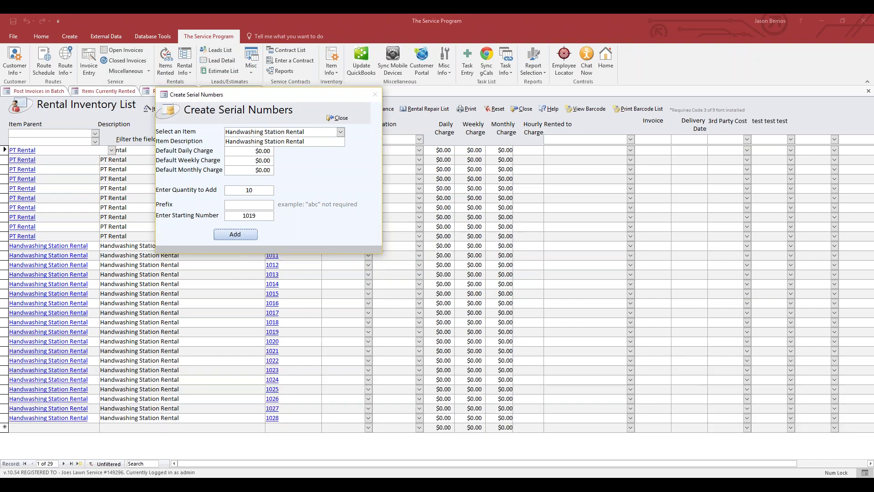
click(339, 118)
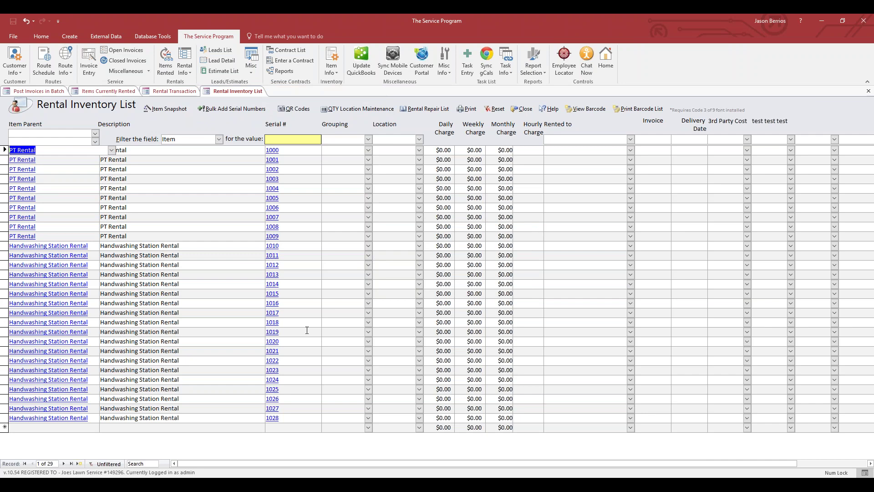
click(232, 108)
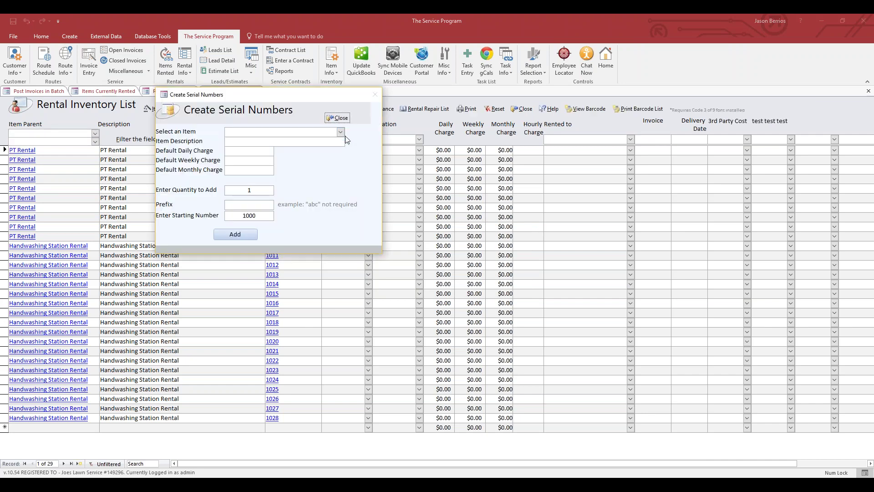
click(341, 132)
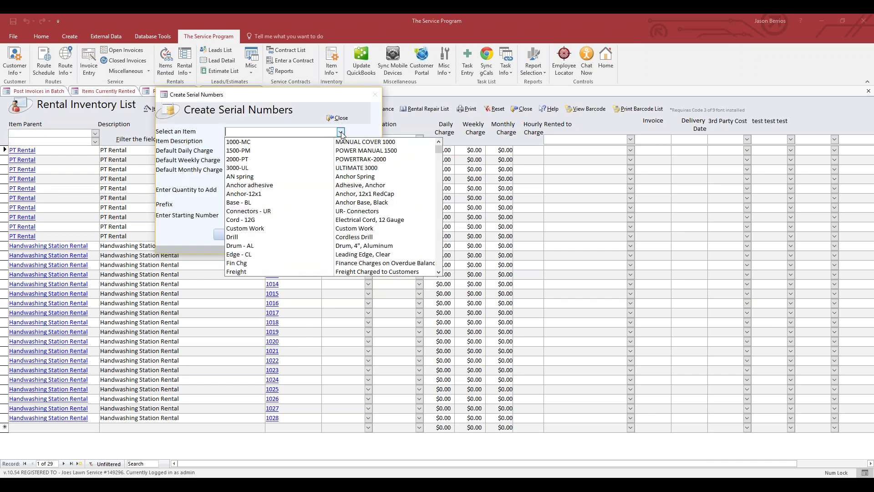
click(340, 132)
double_click(247, 192)
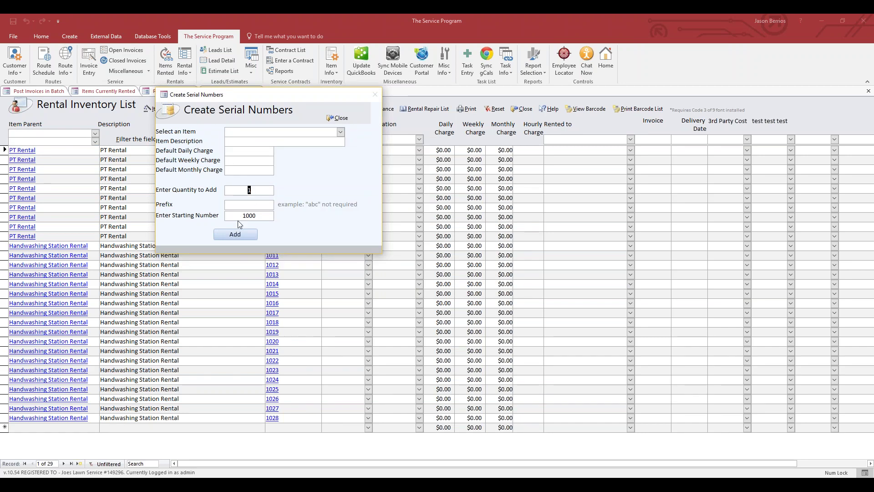
drag(238, 217, 263, 216)
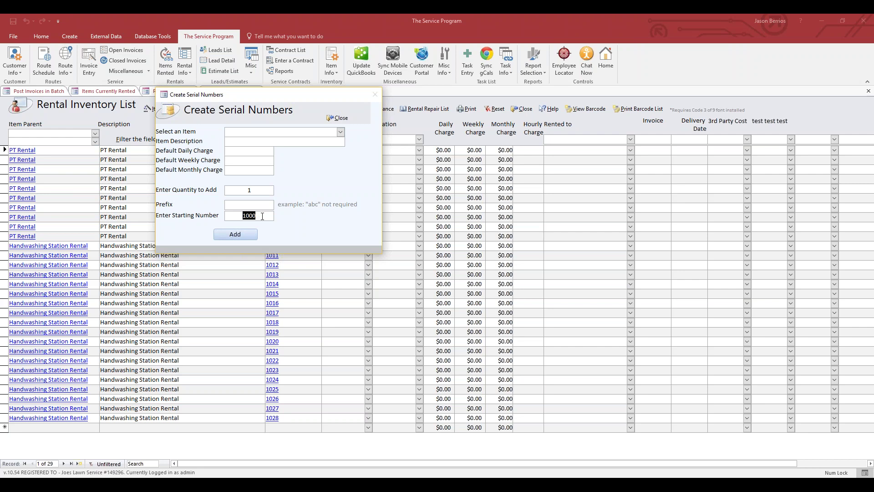
click(341, 119)
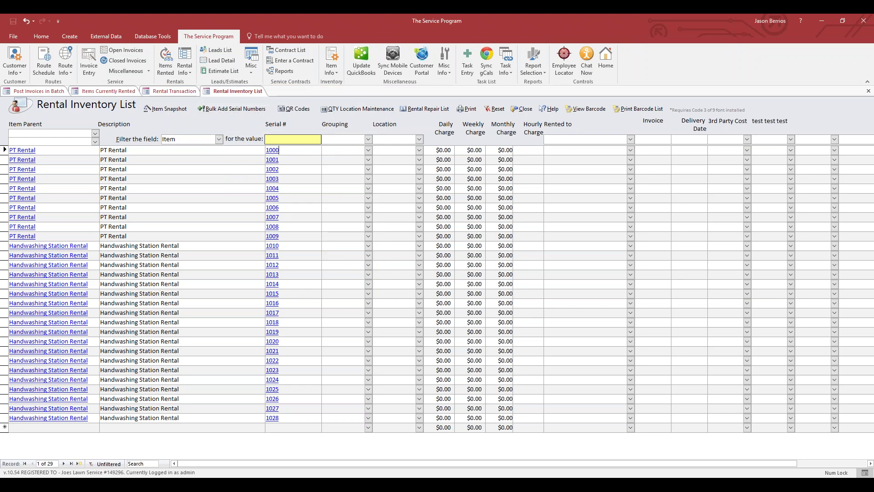
click(280, 323)
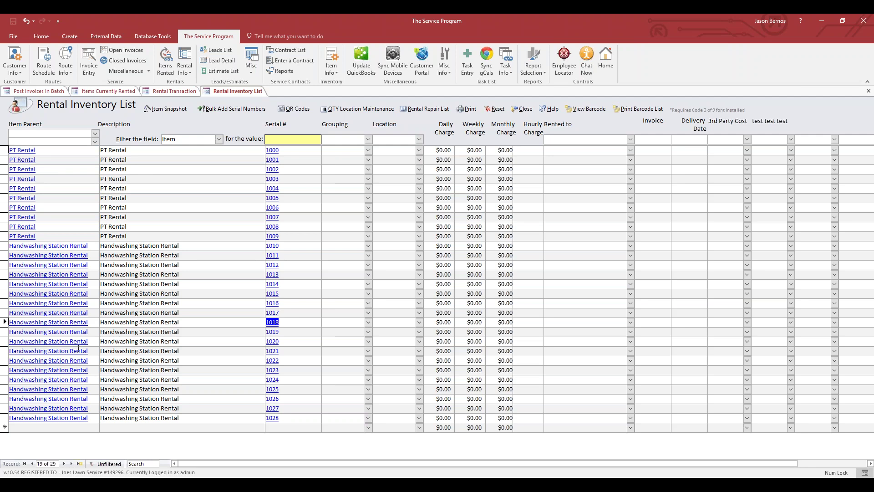
click(61, 427)
Add a row with item parent Handwashing Station Rental and serial number HW1000.
click(111, 427)
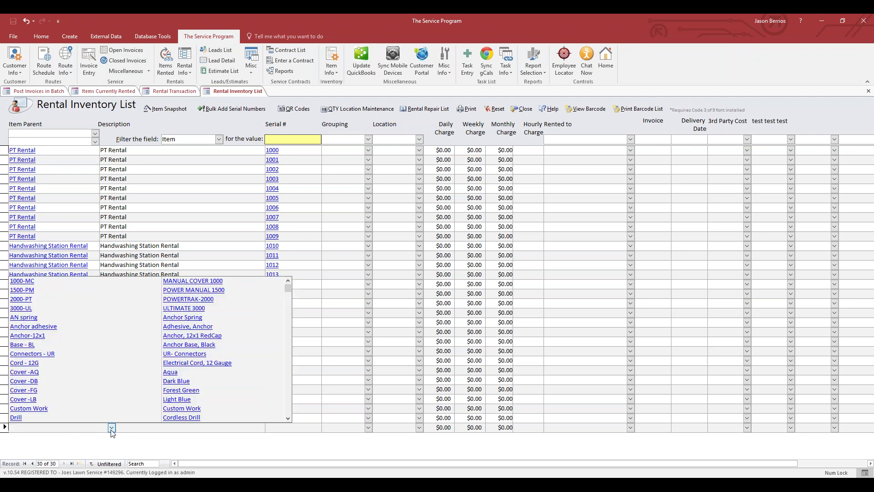
text(handwashing Station Rental)
key(Tab)
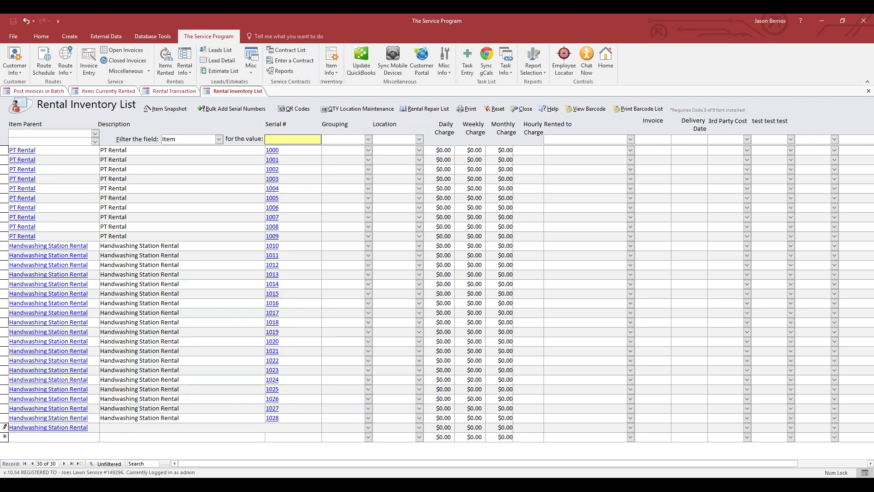
key(Tab)
text(HW1000)
drag(297, 428, 264, 428)
Show the QR Codes column and decline viewing the QR code map.
click(295, 109)
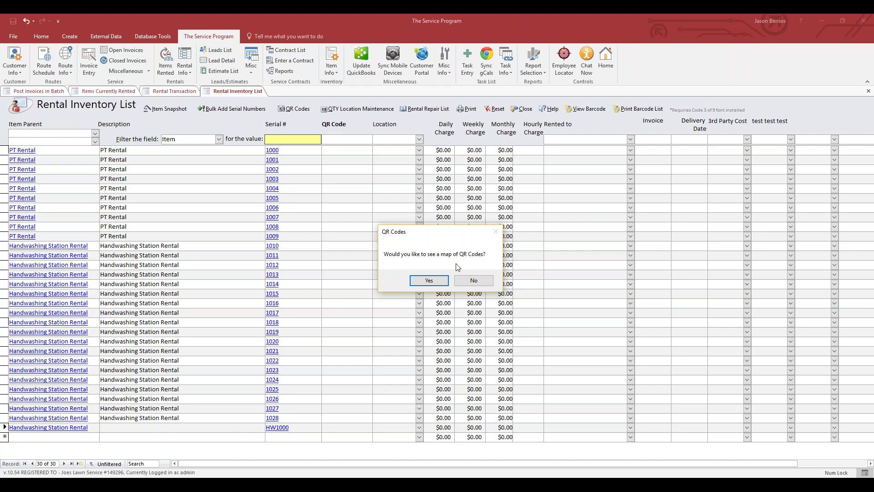
click(481, 279)
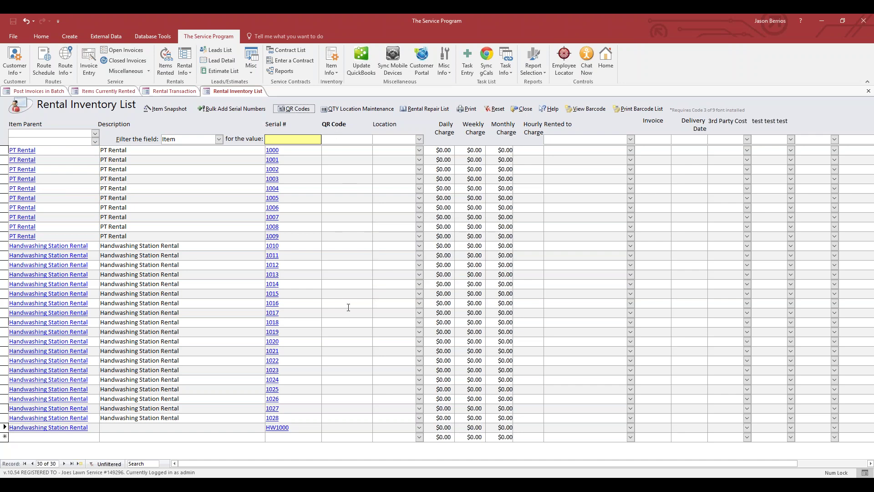
Enter QR code 1250 in the HW1000 record's QR Code cell.
click(293, 417)
click(291, 426)
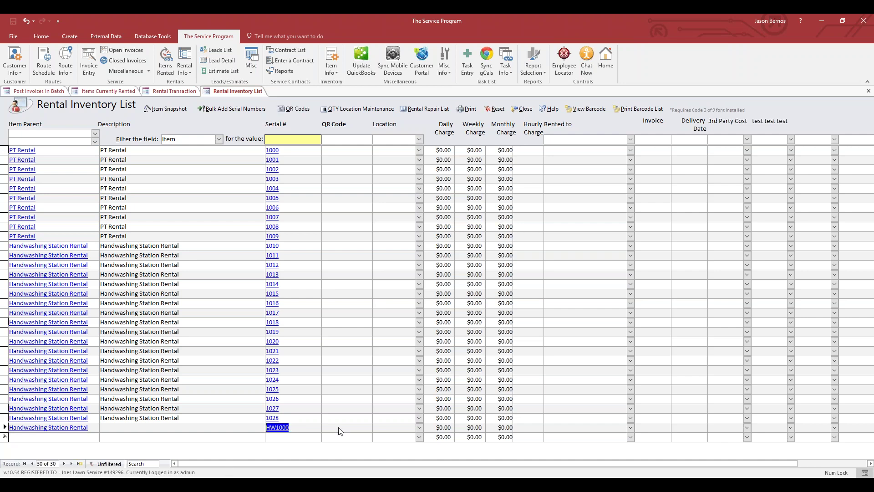
key(Tab)
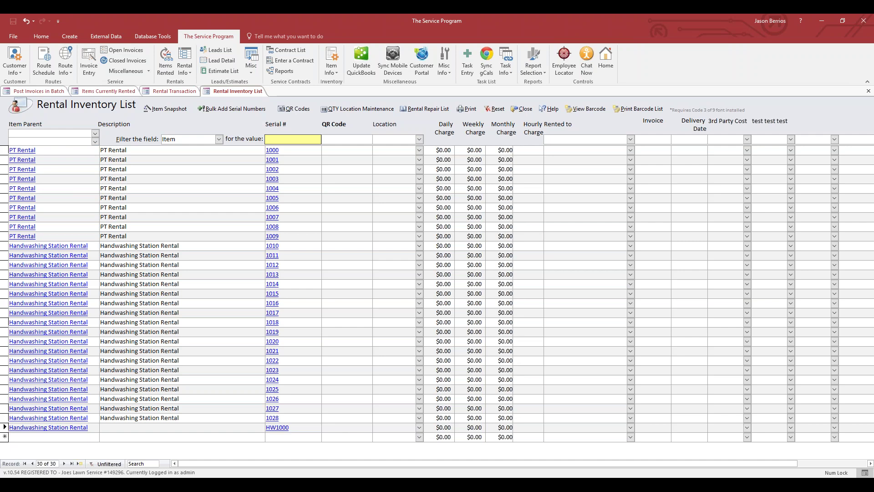
text(1250)
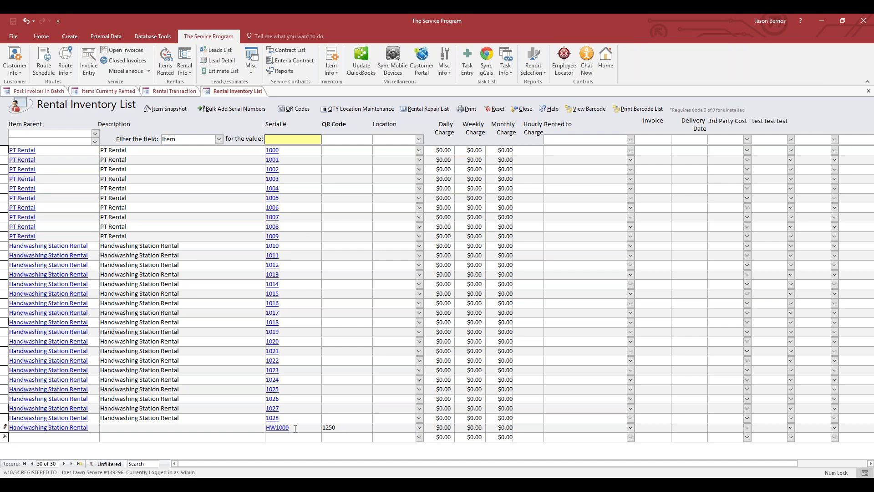
Check that record HW1000 shows QR code 1250, comparing it with serial 1028.
drag(295, 428, 252, 427)
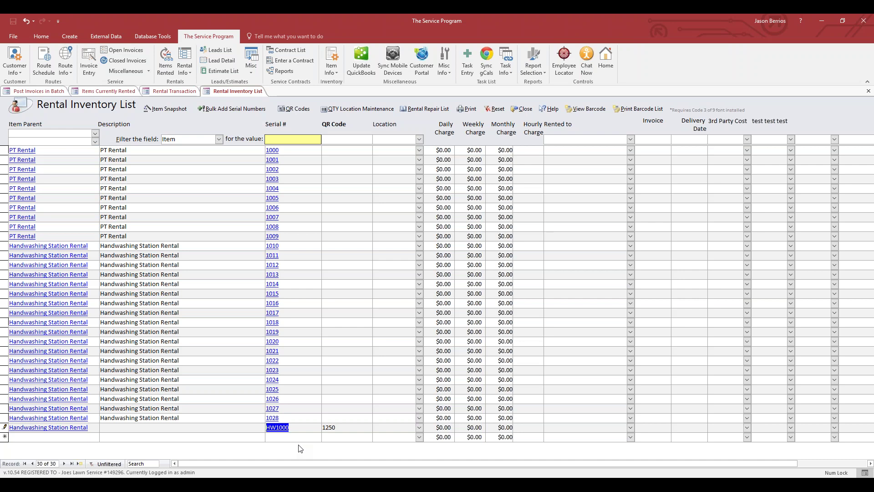
drag(291, 417, 261, 416)
key(Down)
key(Tab)
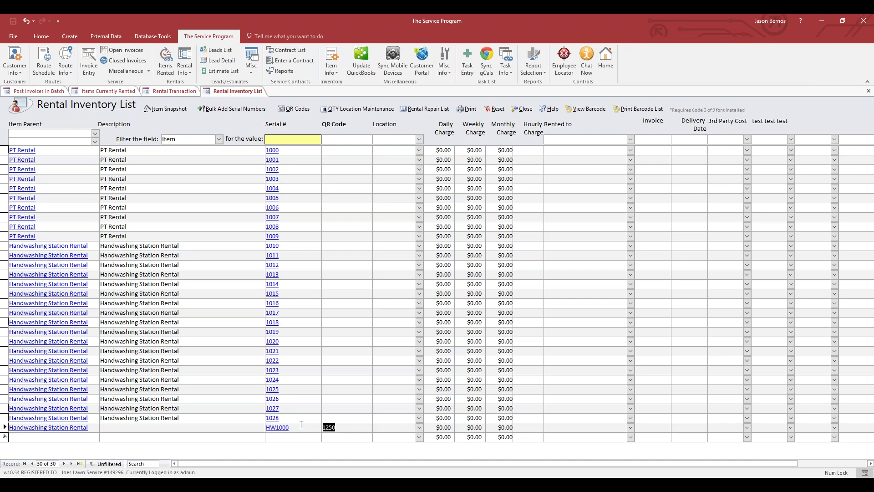
double_click(294, 427)
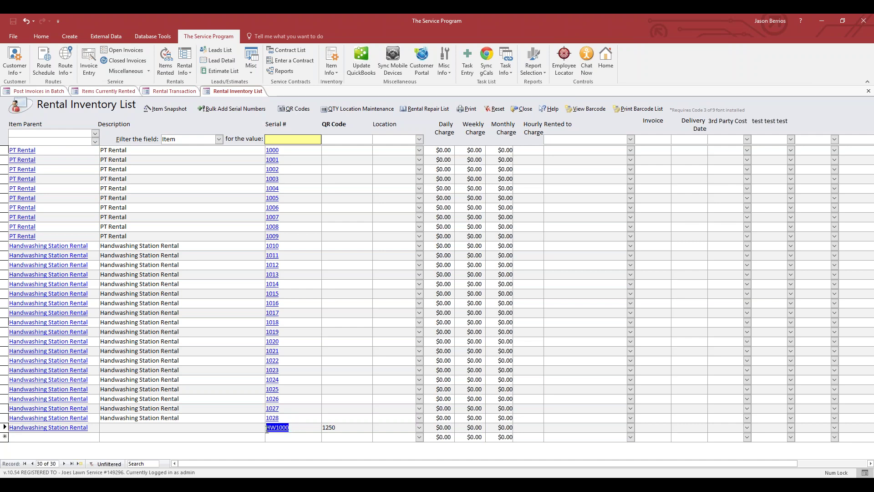